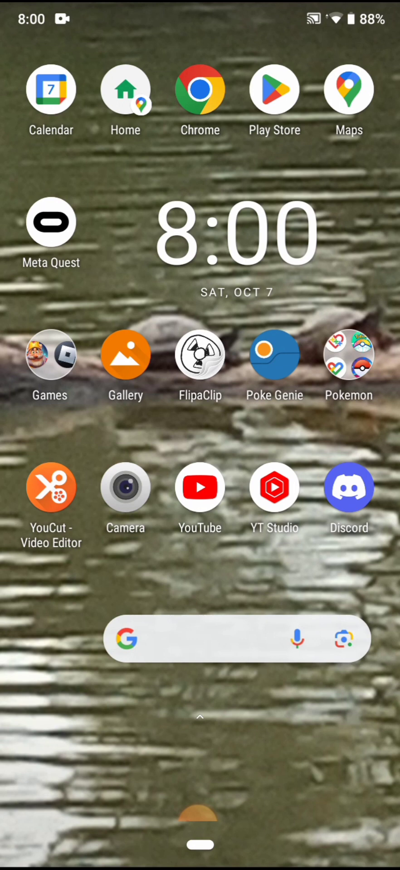
Step: Launch YouCut and open the existing 44-second Gorilla Tag gameplay project
click(51, 487)
click(204, 596)
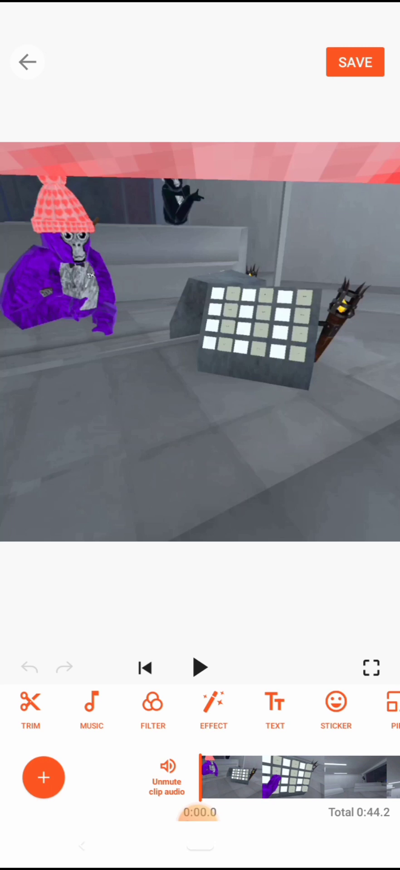
Step: Crop the frame's top edge down past the pink band and apply the crop
drag(340, 711, 204, 711)
drag(307, 710, 102, 711)
click(308, 711)
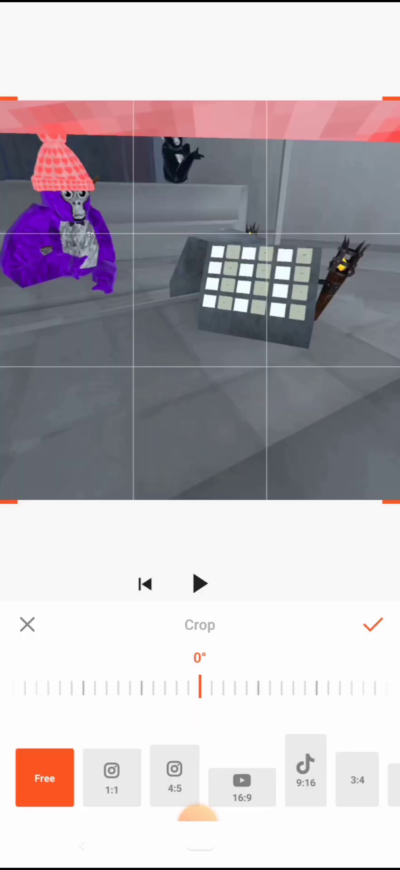
drag(200, 100, 201, 145)
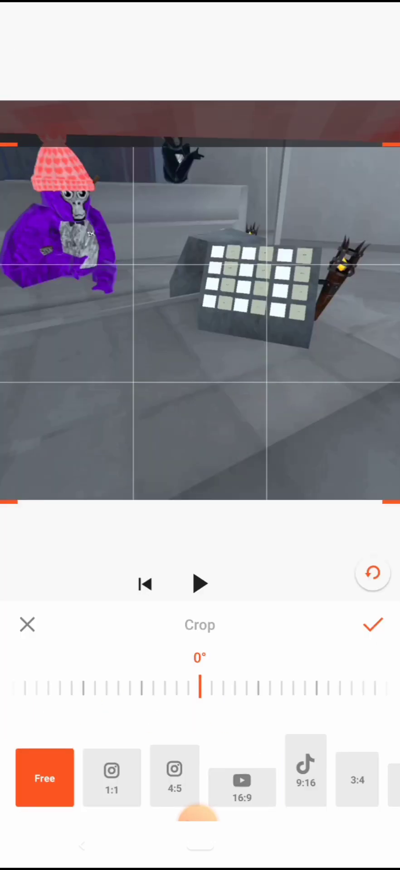
click(372, 625)
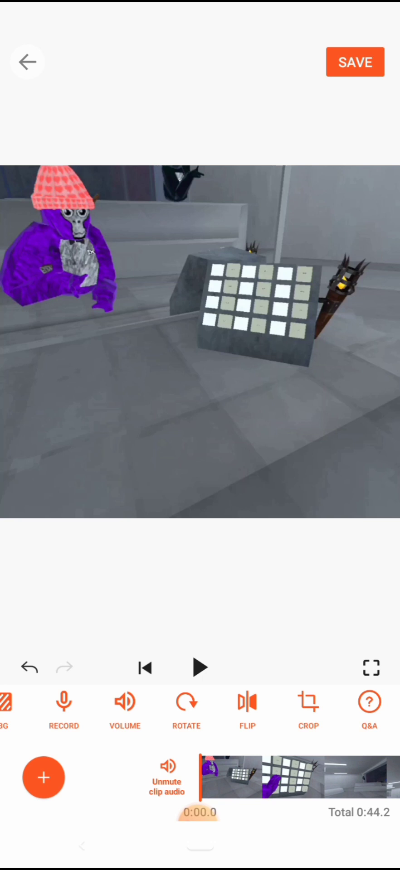
drag(102, 711, 340, 711)
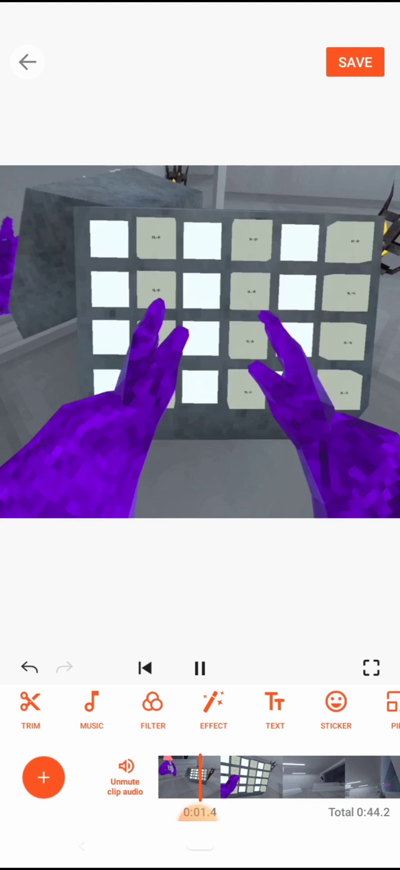
key(XF86AudioLowerVolume)
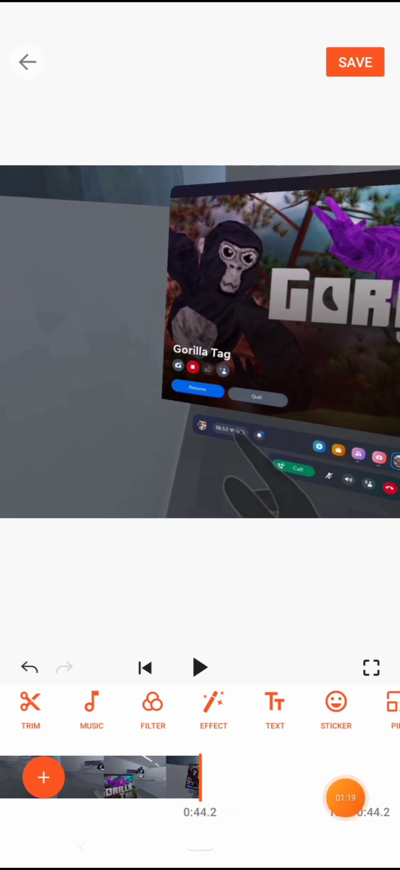
Step: Scrub between about 0:27 and 0:34 and play the clip's ending to review it
drag(204, 778, 346, 782)
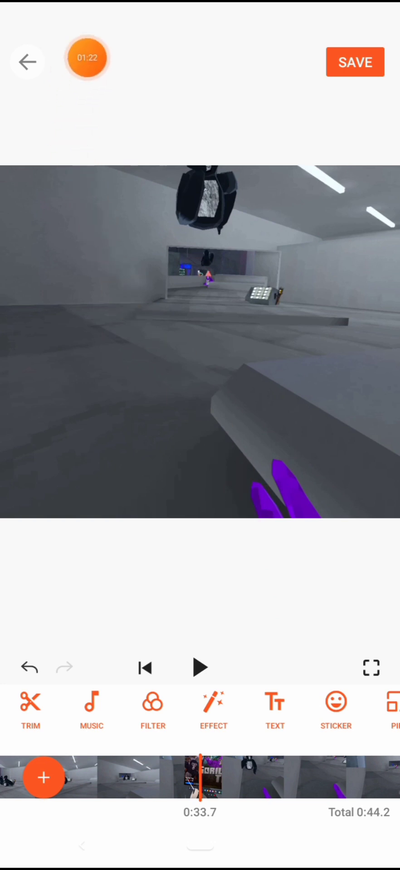
click(201, 668)
drag(204, 779, 347, 779)
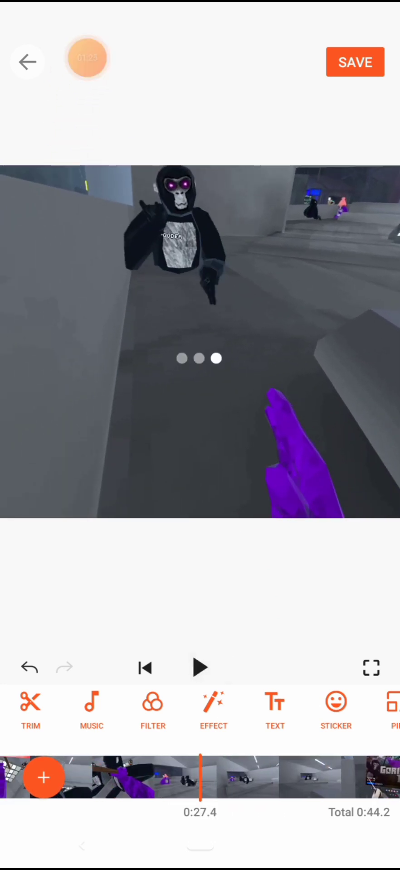
drag(272, 779, 211, 779)
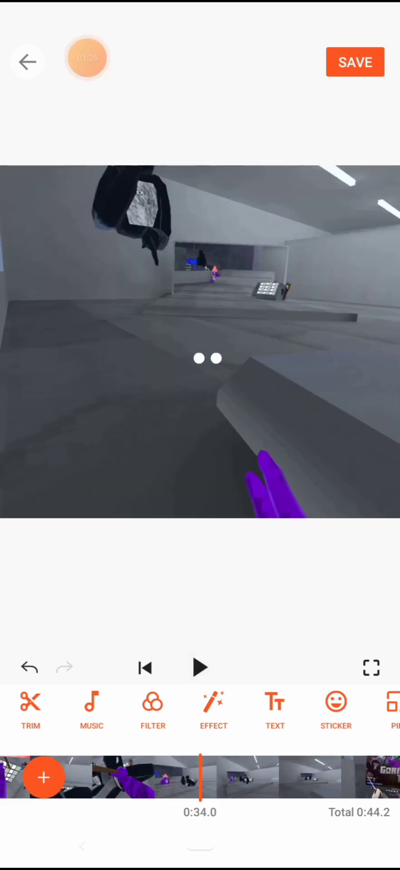
click(201, 668)
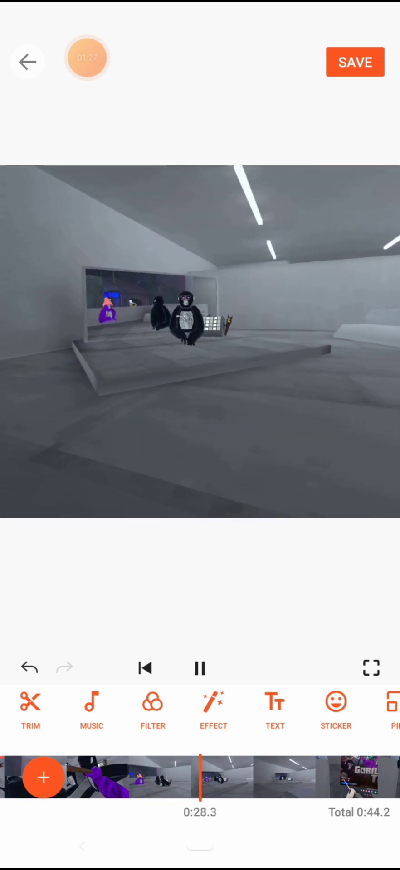
Step: Pull the clip's end in until Total reads 0:31.0, preview, and apply the trim
click(30, 710)
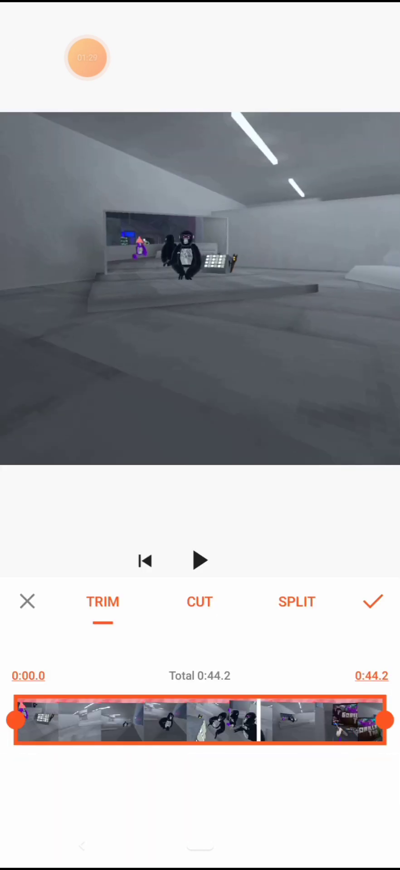
click(200, 561)
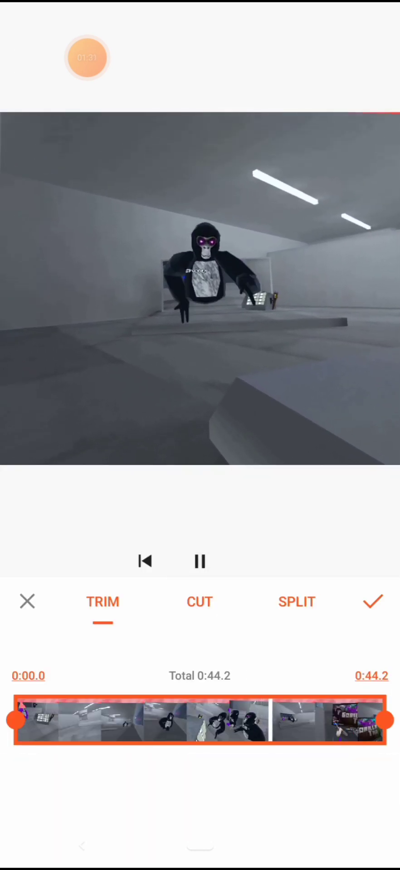
click(200, 561)
drag(385, 721, 272, 720)
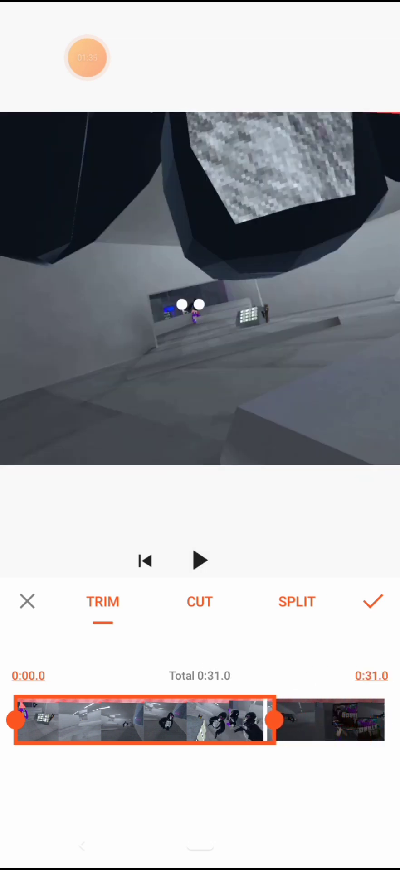
click(200, 561)
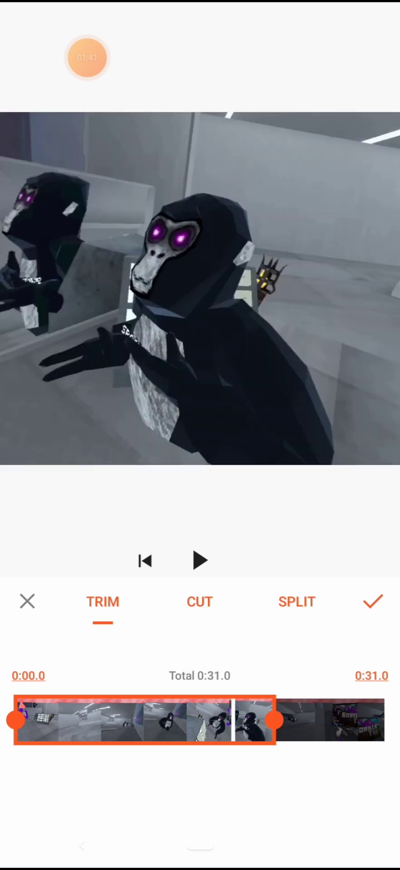
click(200, 560)
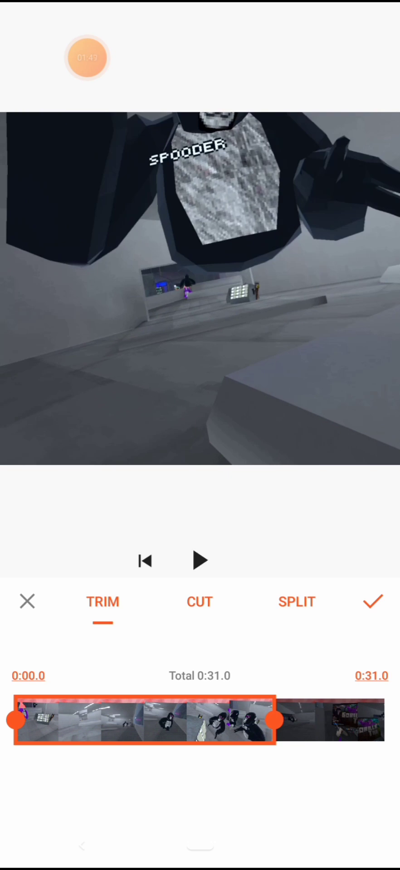
click(373, 602)
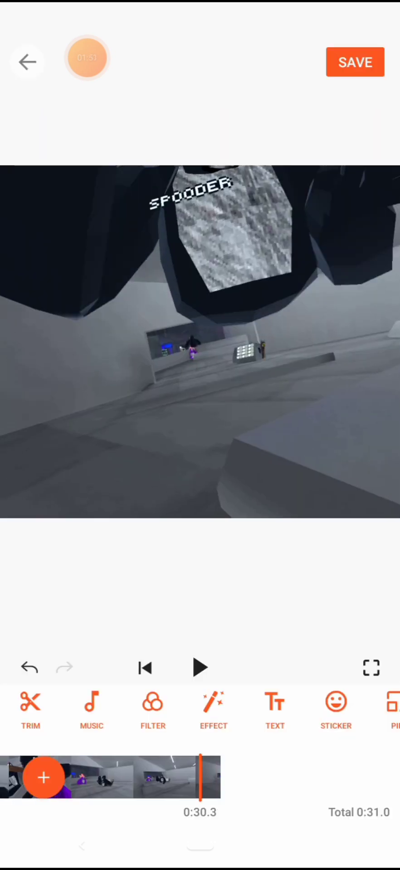
Step: Play the trimmed video from the start and stop partway through
drag(102, 777, 307, 778)
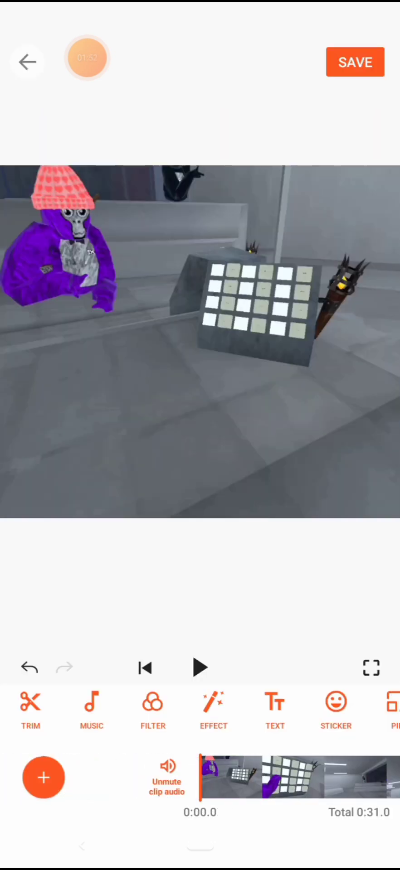
click(200, 668)
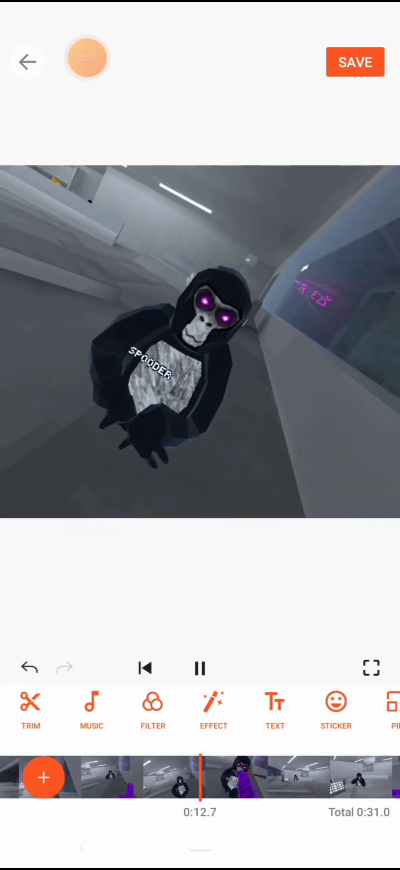
click(199, 667)
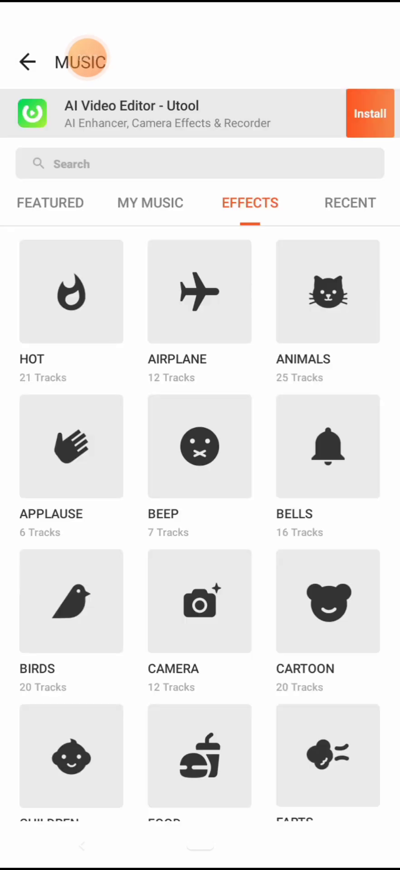
scroll(200, 476, down, 5)
Step: Add the Weapons Cannon sound near 0:14 and show its volume settings
click(327, 565)
click(136, 192)
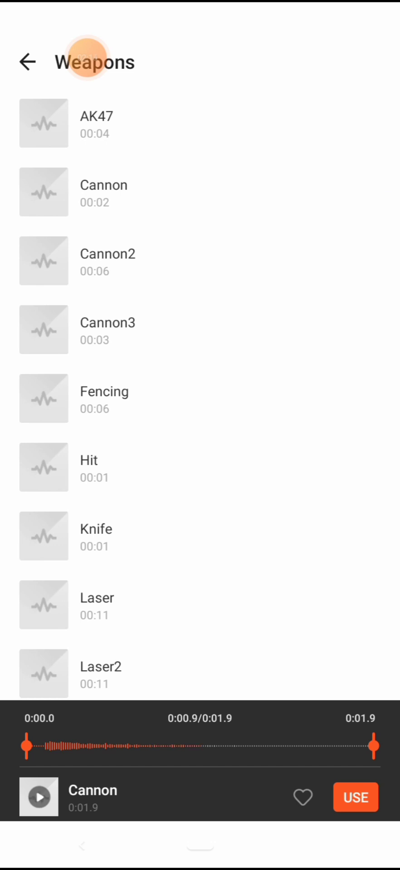
click(355, 797)
click(199, 584)
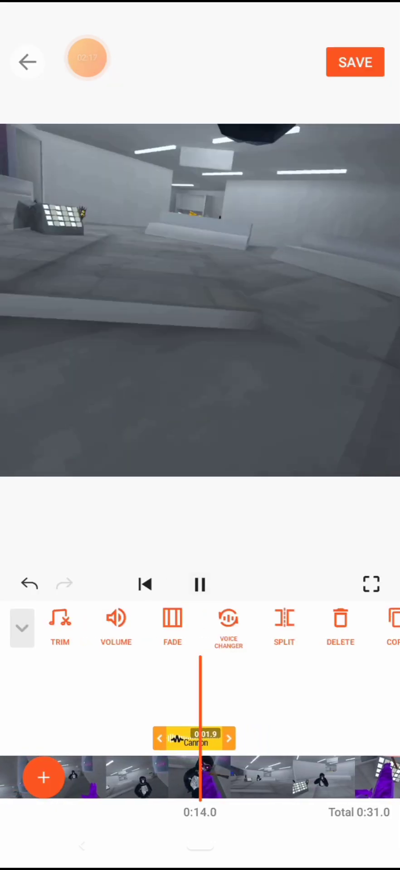
click(116, 626)
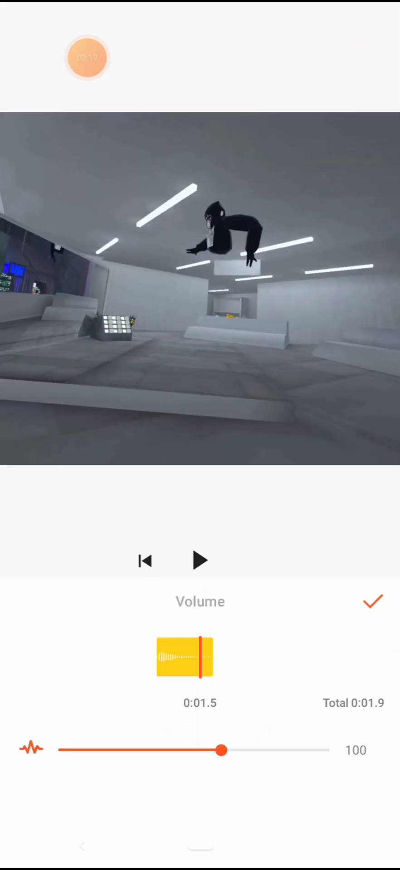
Step: Confirm the first Cannon's volume and set the playhead to 0:13.2
click(372, 602)
drag(136, 779, 197, 779)
click(200, 584)
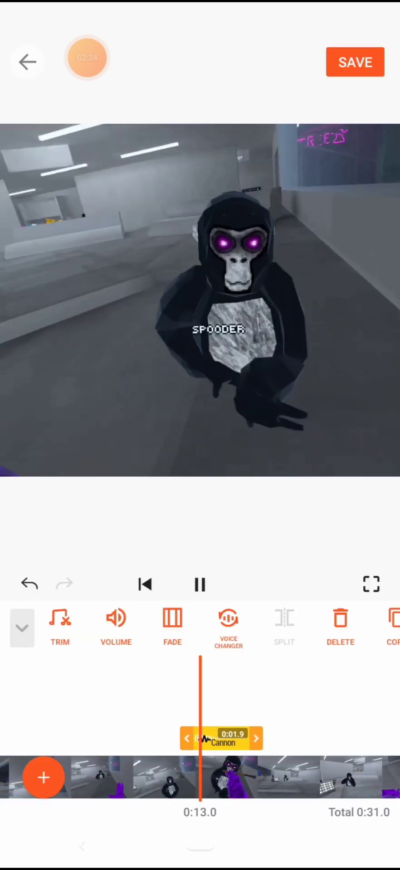
click(199, 584)
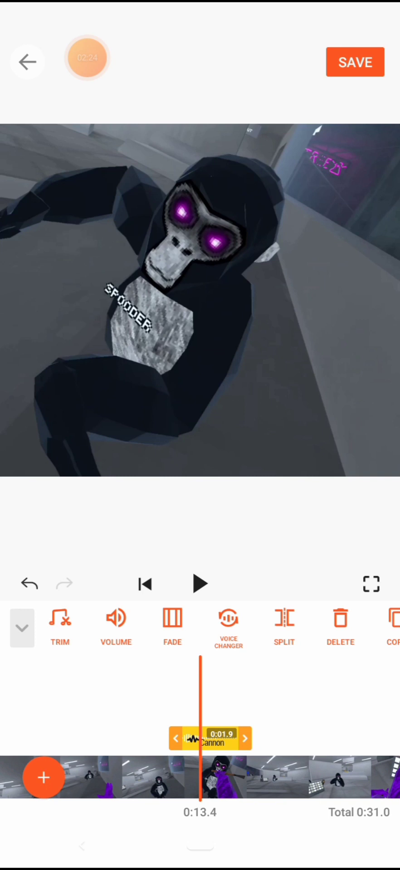
drag(292, 779, 299, 779)
click(102, 694)
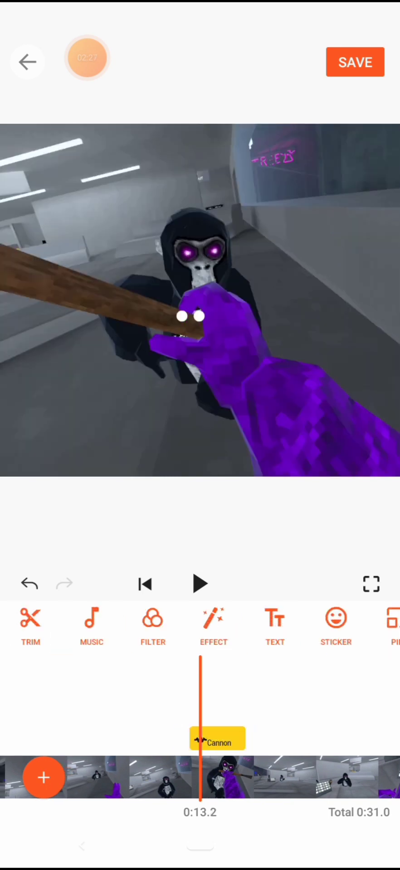
Step: Add a second Weapons Cannon sound at 0:13.2 and confirm its volume
click(91, 626)
scroll(201, 531, down, 10)
click(328, 578)
click(200, 192)
click(356, 797)
click(218, 711)
click(118, 625)
click(372, 602)
Step: Play to about 0:14 to hear both Cannons, then set the playhead to 0:13.8
click(200, 583)
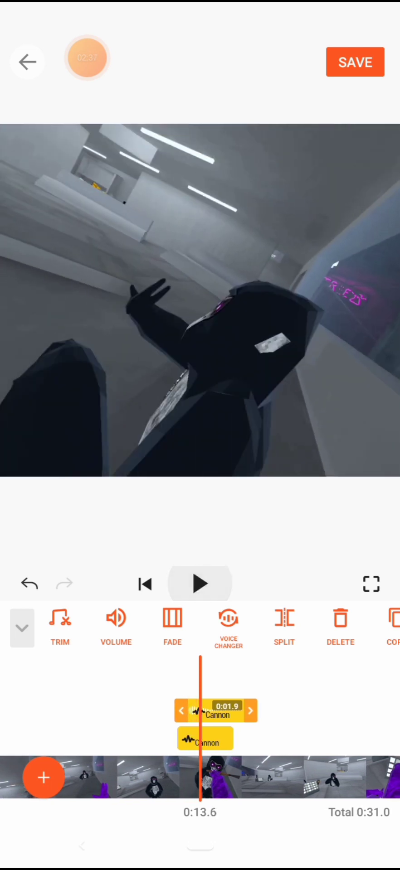
click(199, 583)
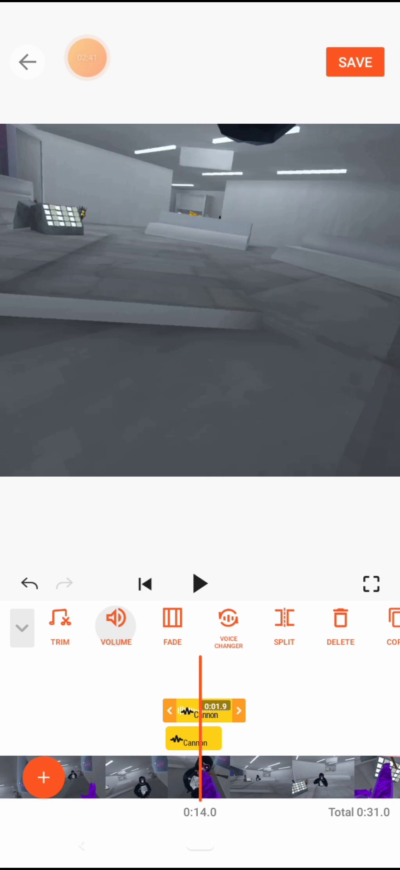
click(116, 626)
click(373, 602)
click(22, 627)
drag(137, 778, 141, 778)
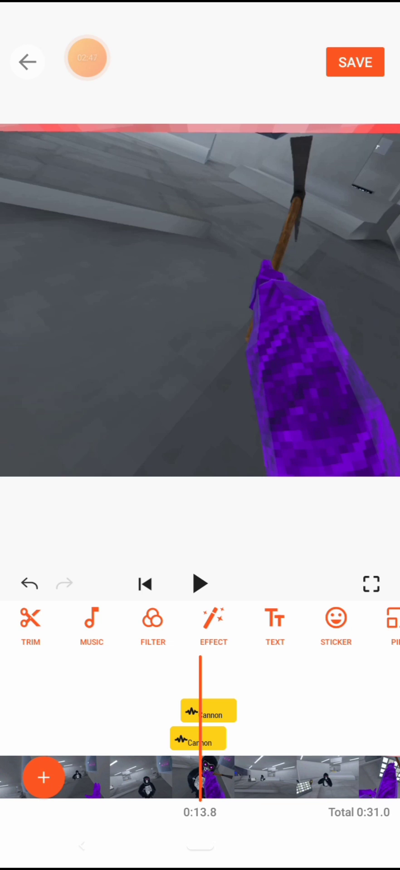
Step: Preview the Cannon2 and Cannon sounds in the Weapons effects
click(92, 627)
scroll(199, 544, down, 5)
scroll(200, 544, down, 5)
click(328, 564)
click(201, 261)
click(200, 193)
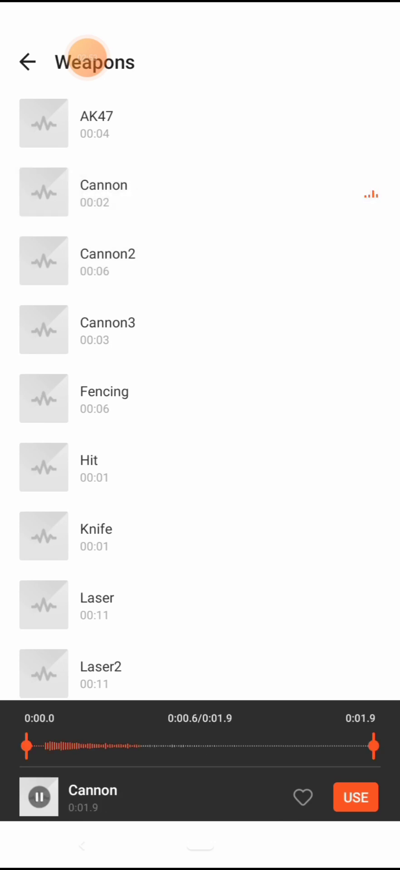
Step: Add the Cannon sound at volume 28 and play the video back to hear it
click(355, 798)
click(116, 626)
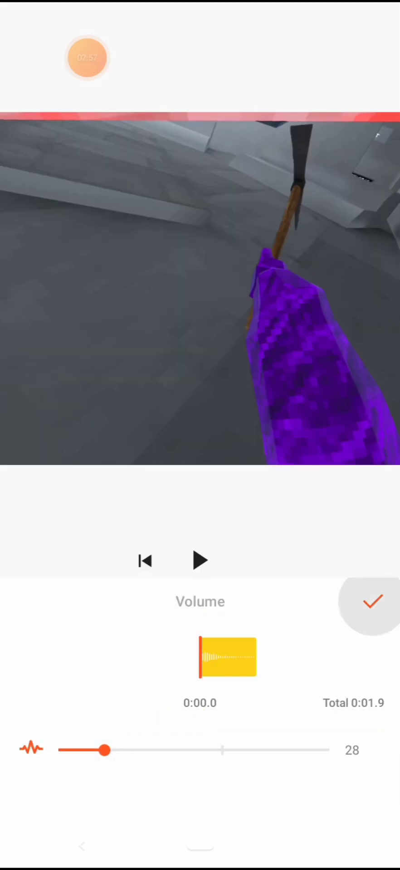
click(372, 602)
drag(136, 777, 231, 777)
click(200, 584)
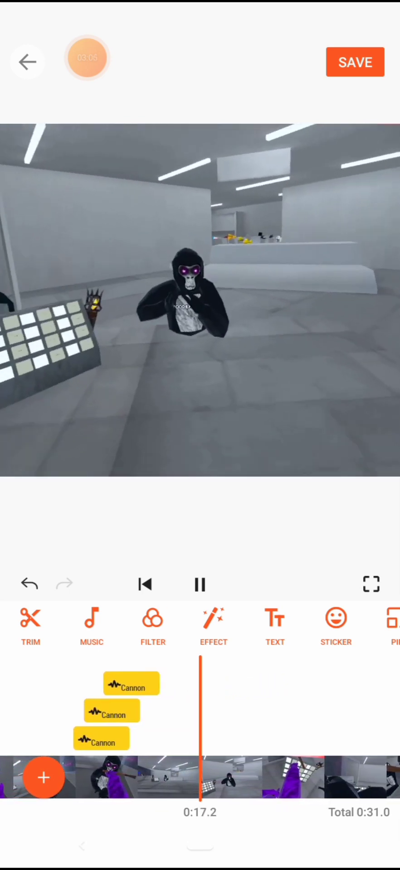
Step: Play and pause to stop at 0:22.7, then show the Glitch sound effects
click(201, 584)
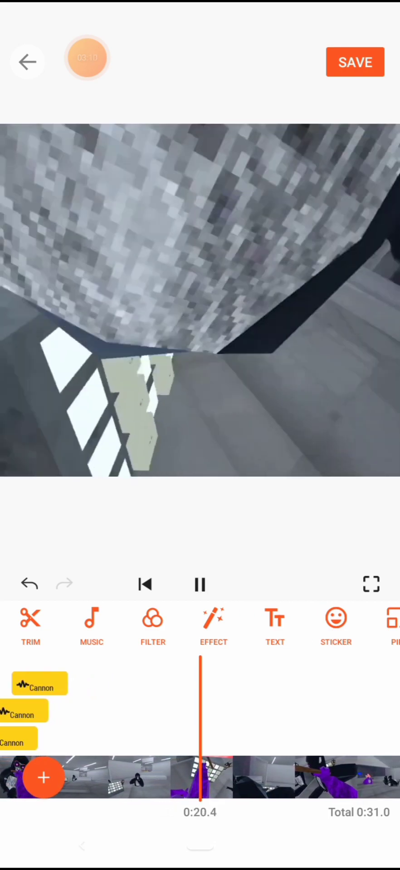
click(200, 584)
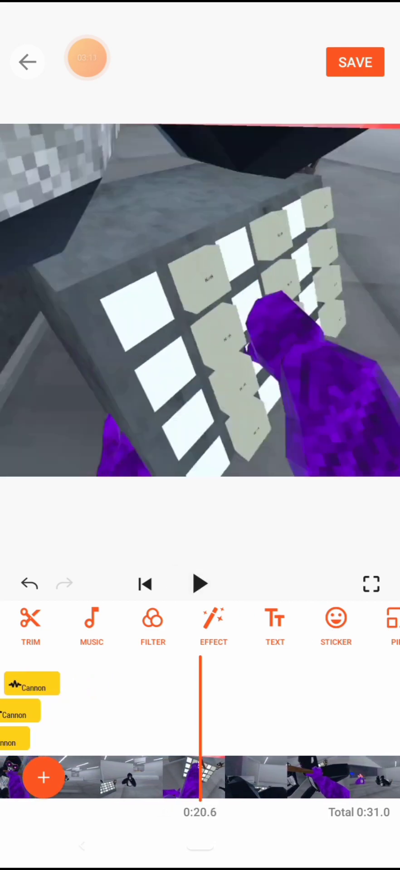
click(200, 585)
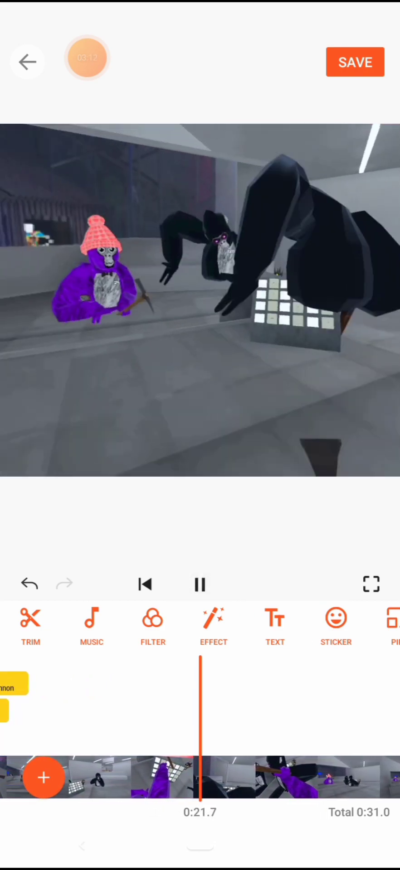
click(200, 585)
click(200, 585)
click(91, 626)
scroll(200, 545, down, 2)
scroll(200, 545, down, 2)
click(327, 673)
Step: Preview Glitch2 through Glitch5, add Glitch5 at 0:22.7, and play past it
click(200, 192)
click(200, 262)
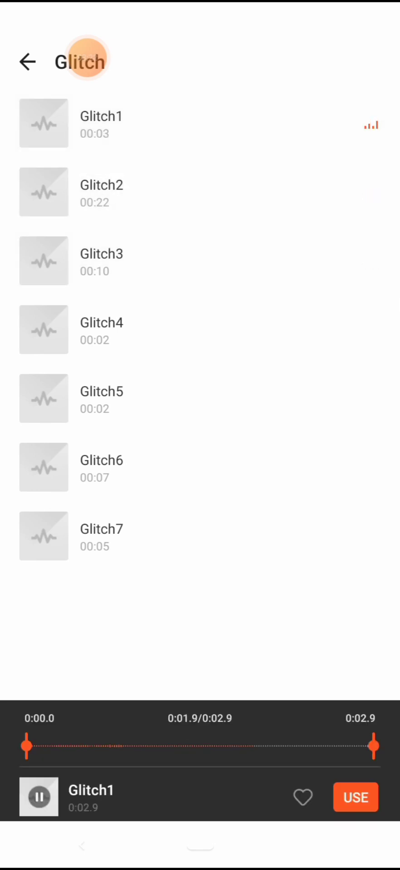
click(199, 331)
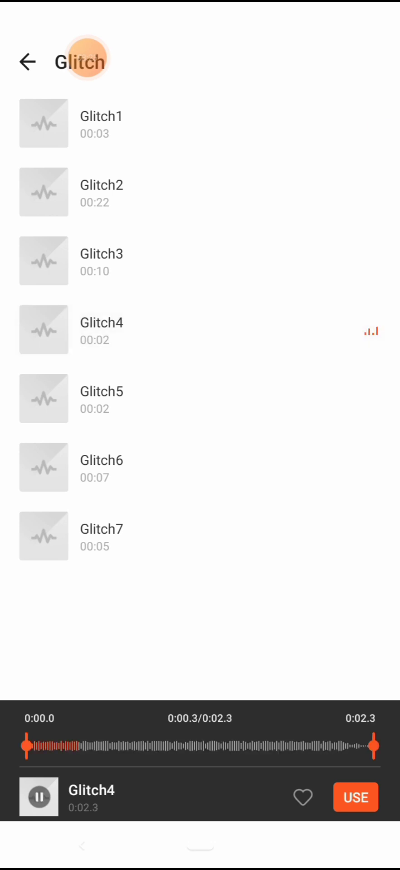
click(200, 399)
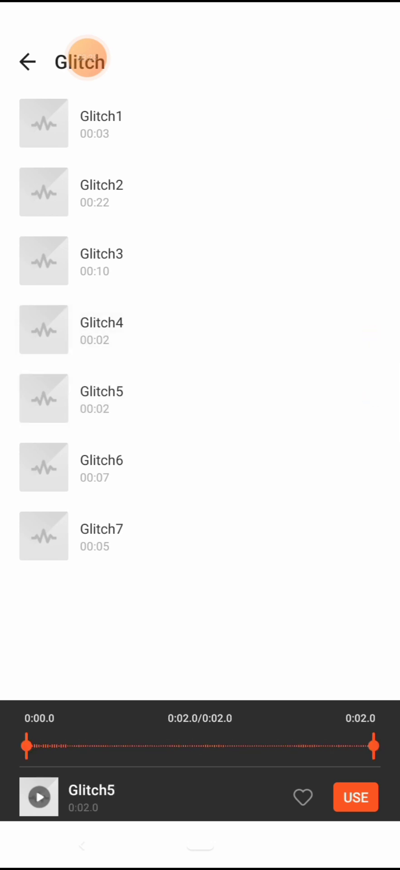
click(355, 797)
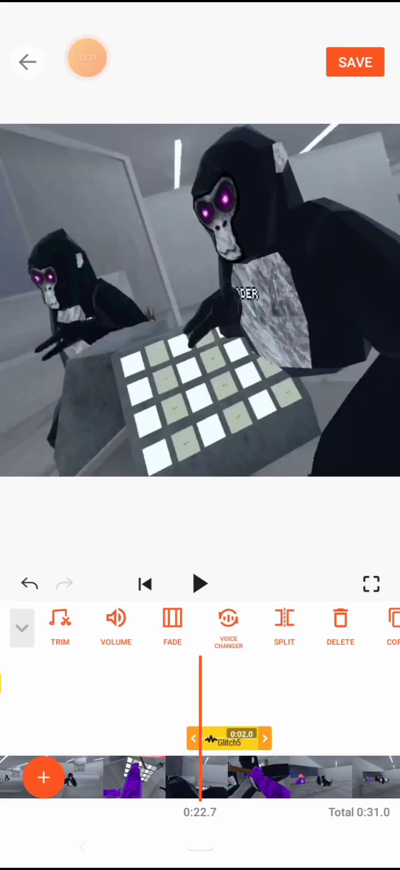
click(200, 583)
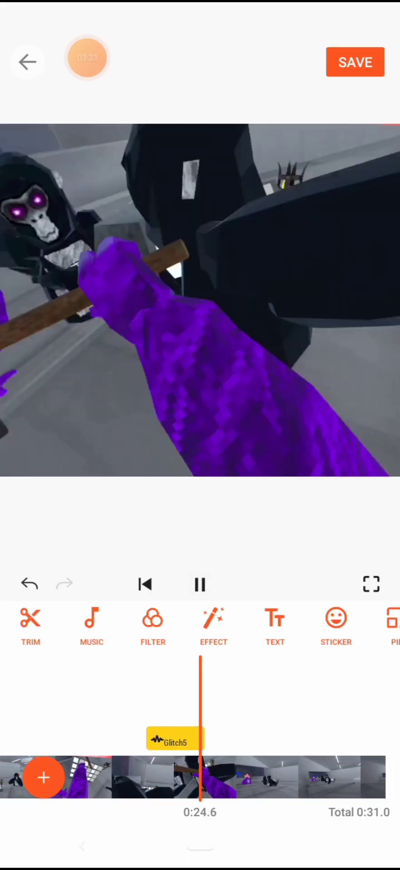